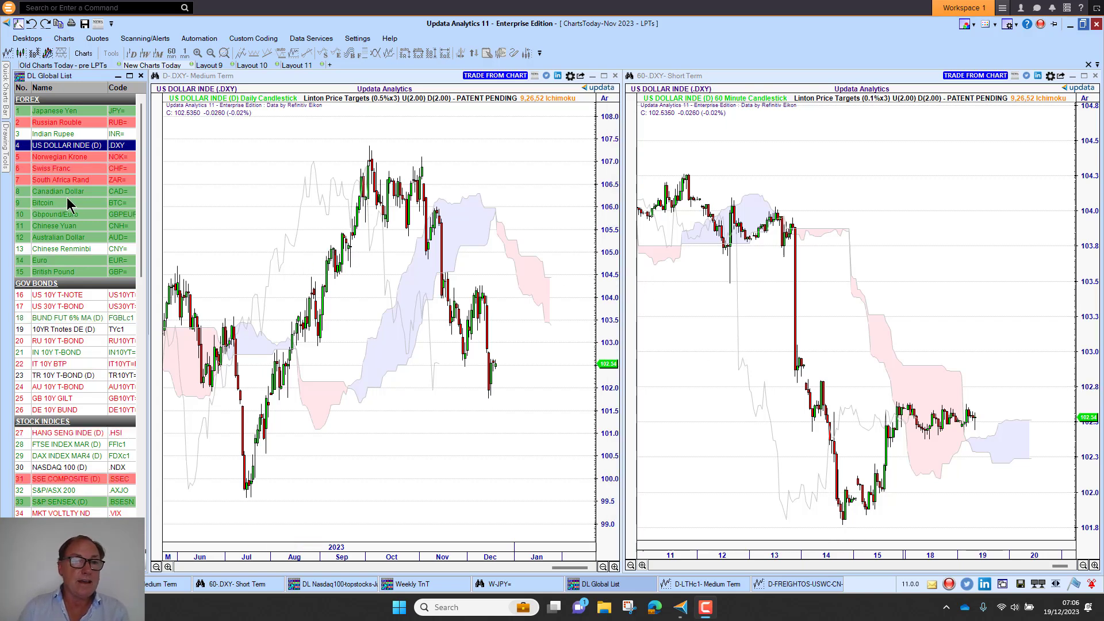
Step: Review the daily and 60-minute charts for the Australian Dollar, US 10Y T-NOTE and AU 10Y T-BOND
{"action": "left_click", "coordinate": [62, 240]}
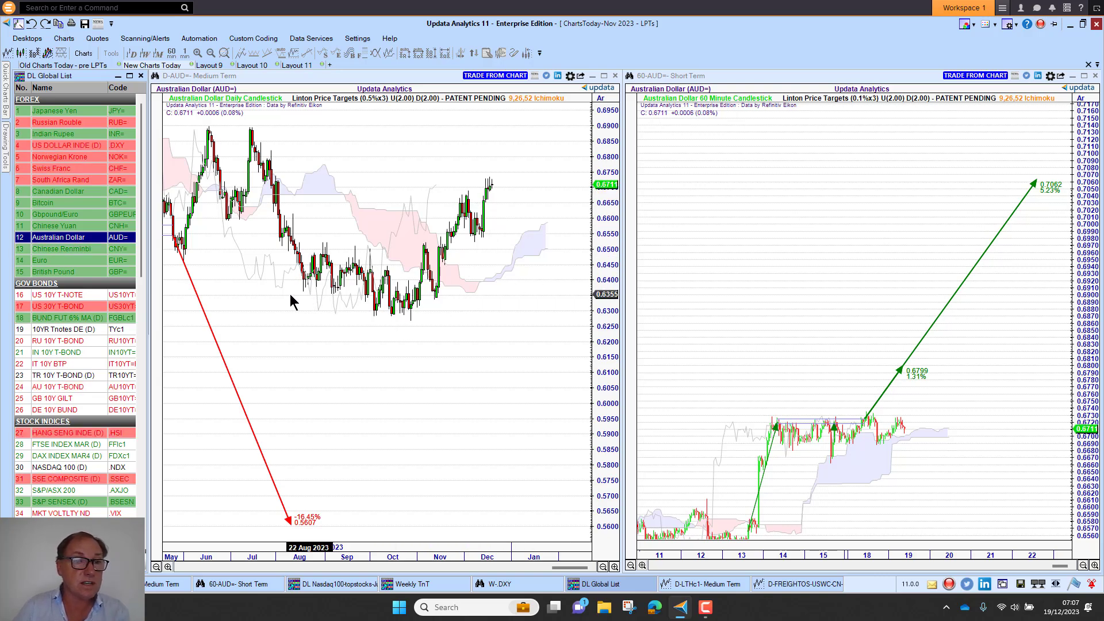
{"action": "left_click", "coordinate": [69, 297]}
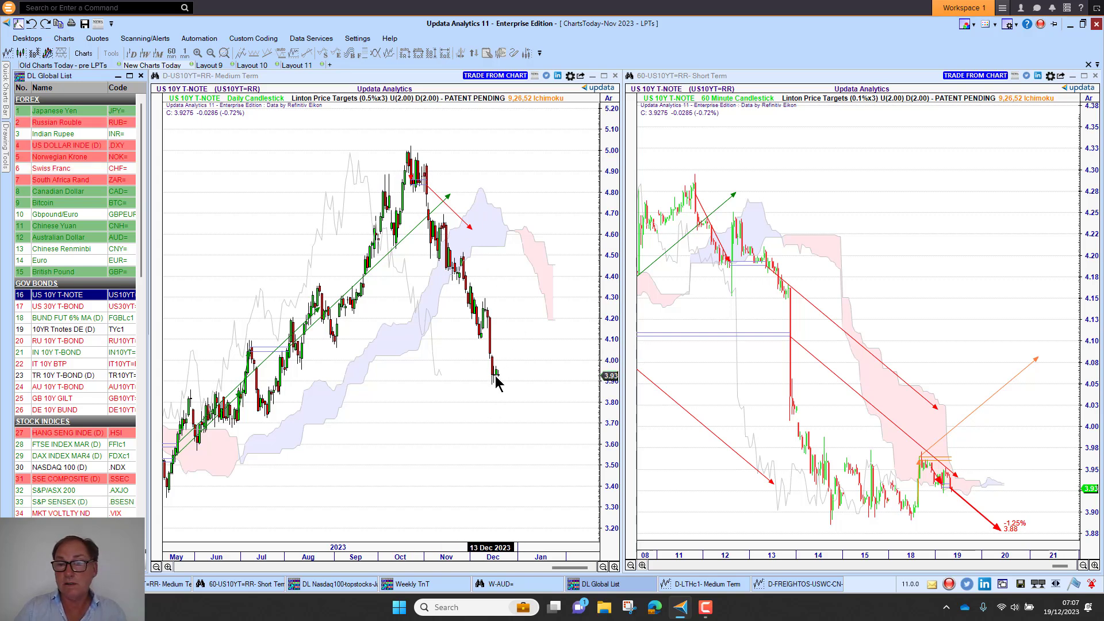
{"action": "left_click", "coordinate": [60, 390]}
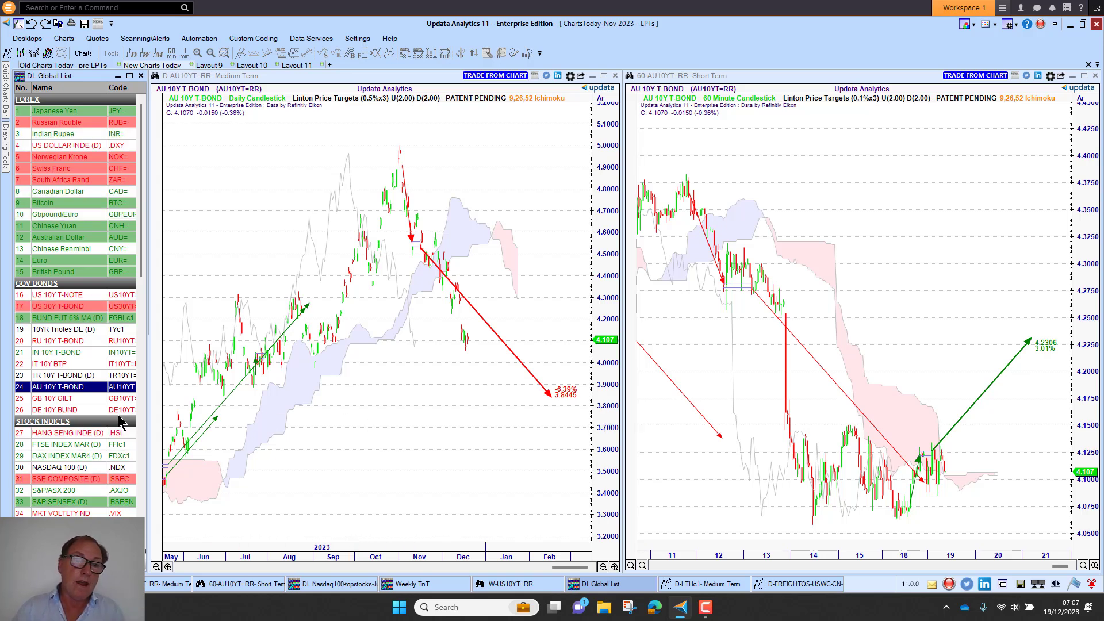
Step: Return to the US 10Y T-NOTE, examine its weekly long-term chart with price targets, and minimise that chart
{"action": "left_click", "coordinate": [65, 296]}
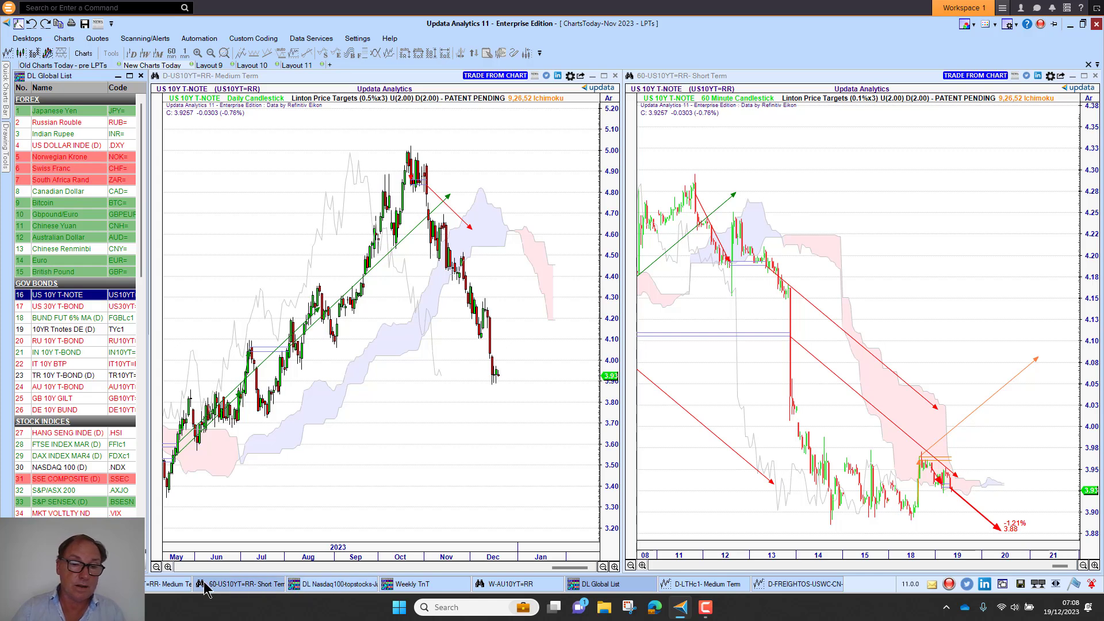
{"action": "left_click", "coordinate": [503, 584]}
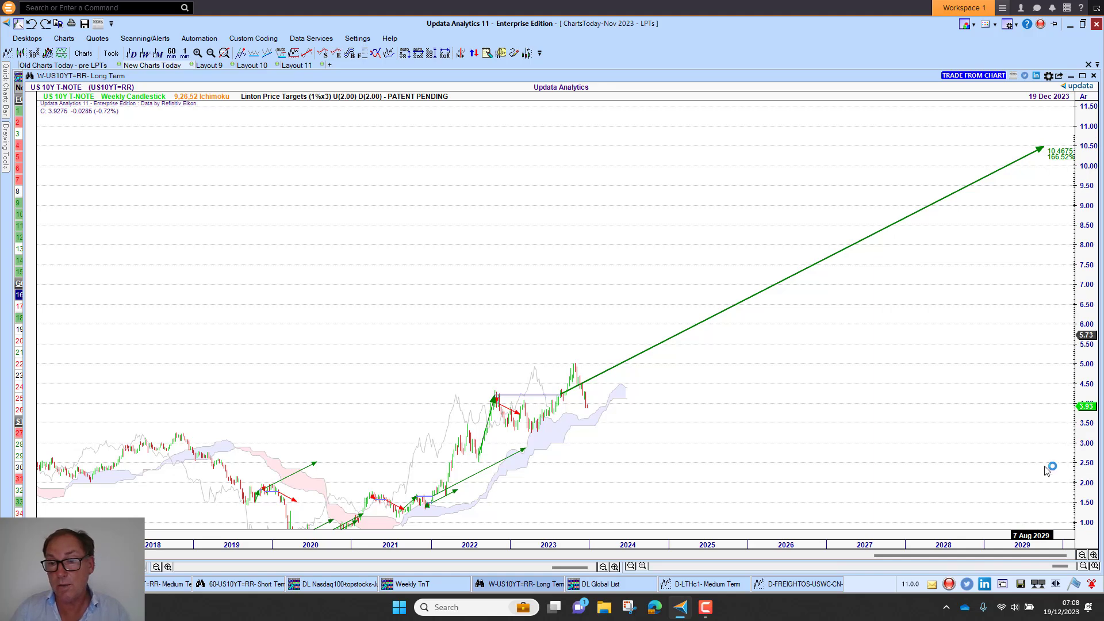
{"action": "left_click", "coordinate": [1070, 76]}
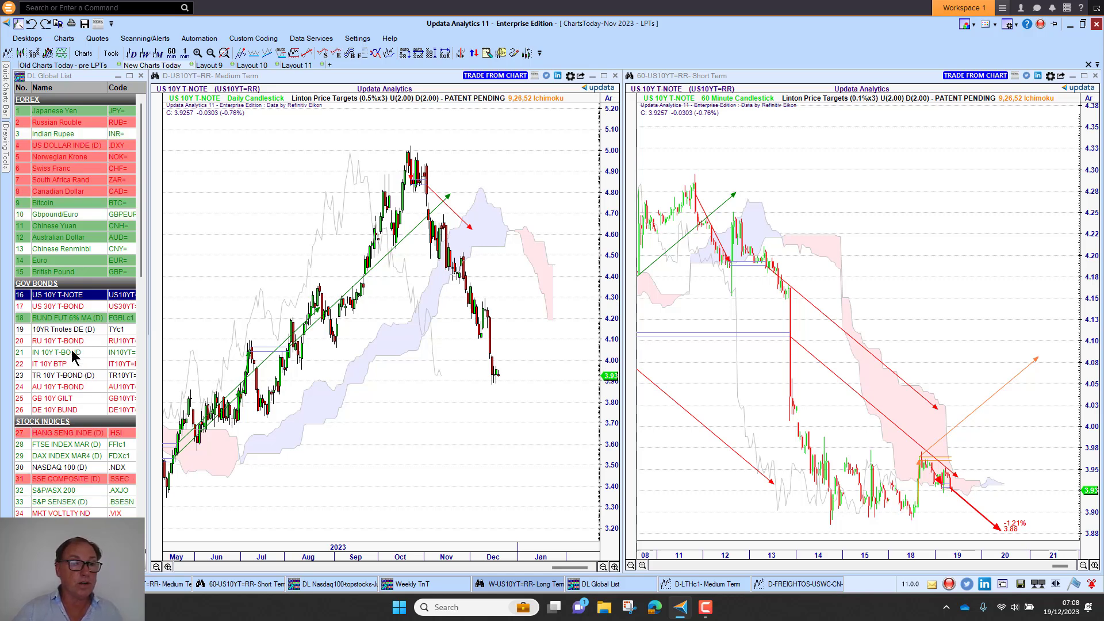
Step: Load the NASDAQ 100 charts, examine its weekly long-term chart, and minimise that chart
{"action": "left_click", "coordinate": [60, 468]}
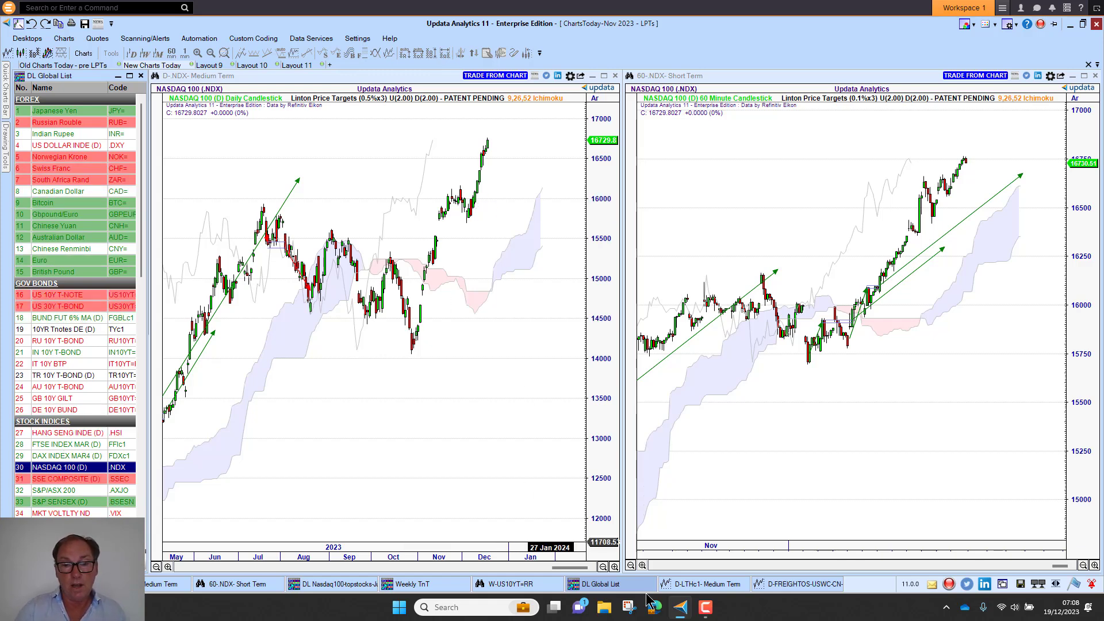
{"action": "left_click", "coordinate": [517, 585]}
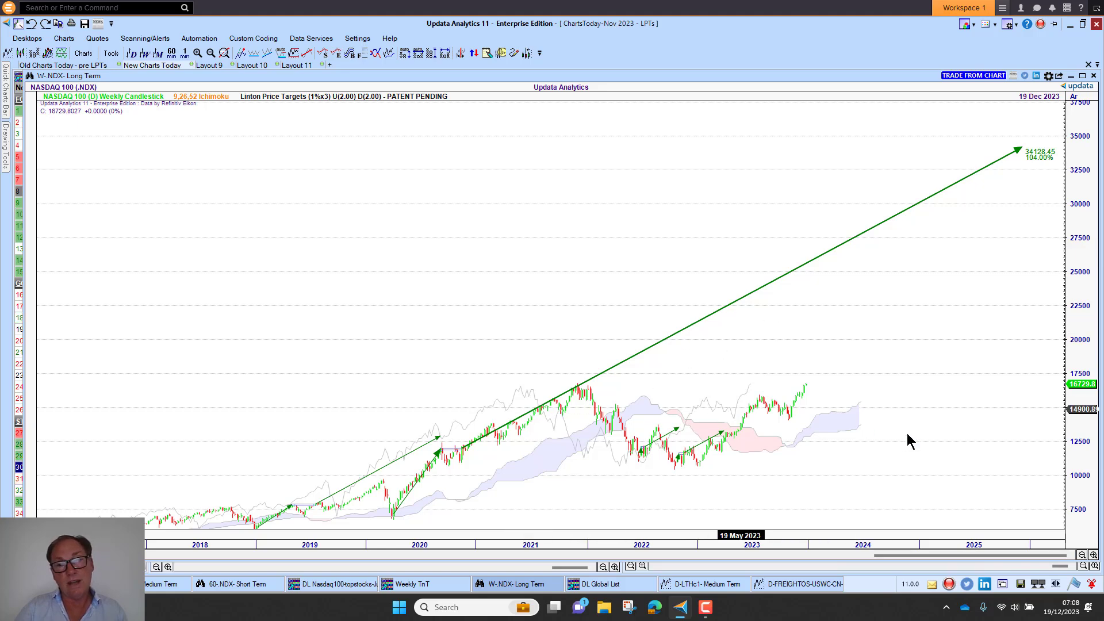
{"action": "left_click", "coordinate": [1071, 77]}
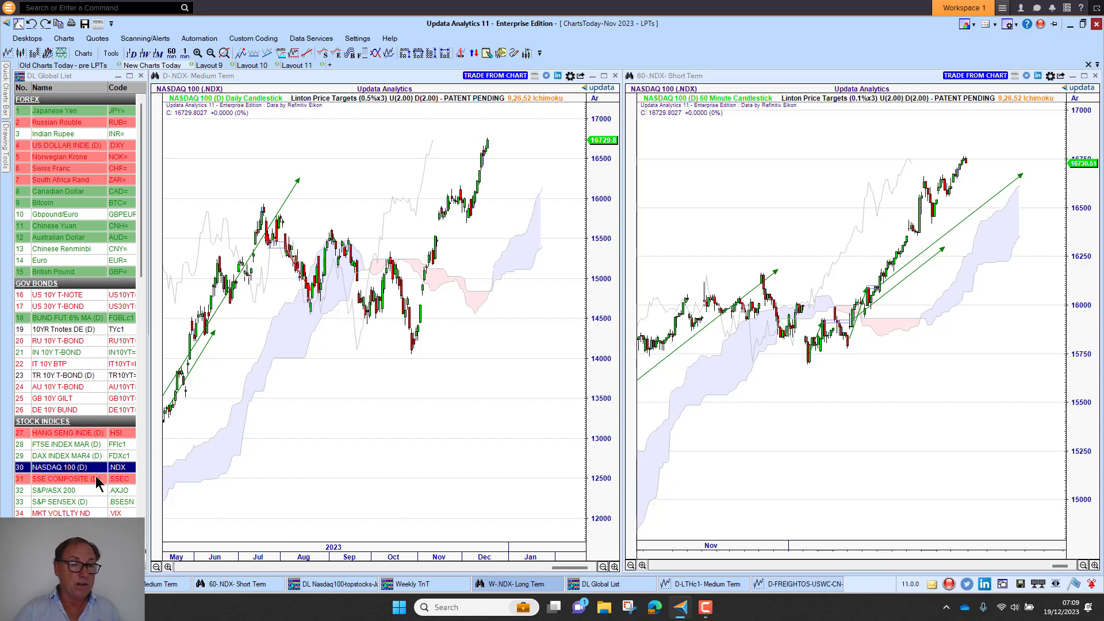
Step: Review the daily and 60-minute charts for the S&P/ASX 200 index and Apple Inc
{"action": "left_click", "coordinate": [80, 490]}
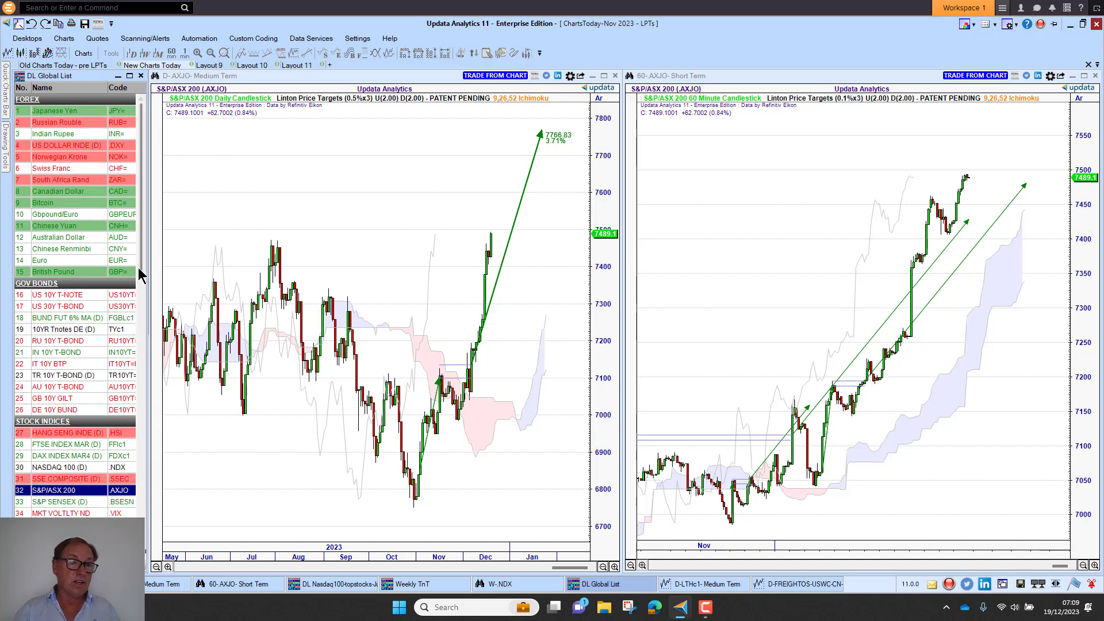
{"action": "left_click_drag", "start_coordinate": [141, 275], "coordinate": [158, 322]}
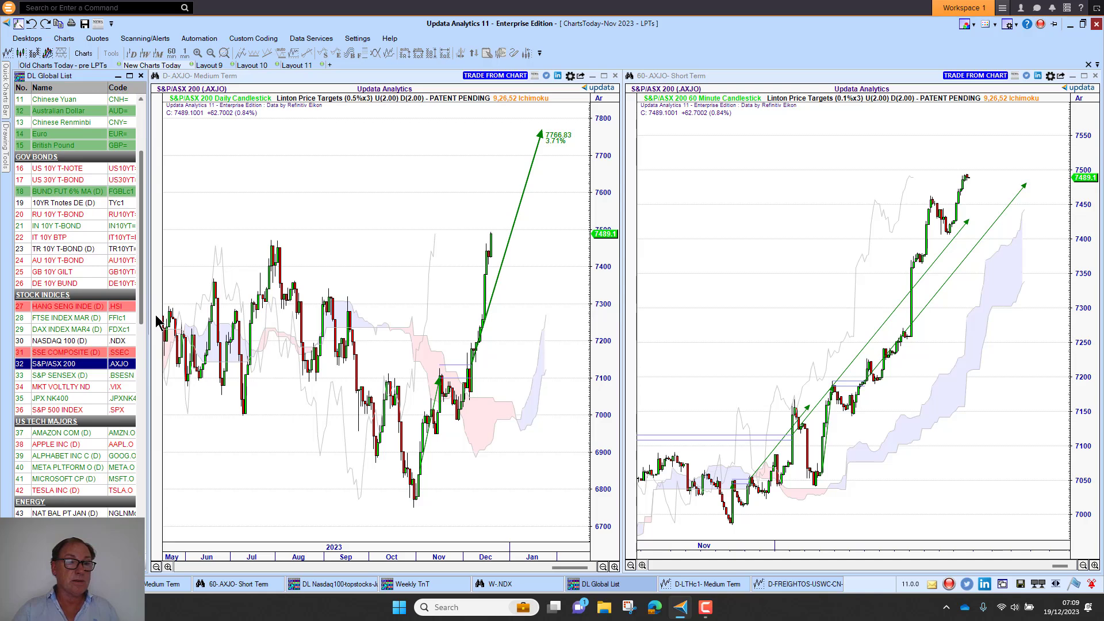
{"action": "left_click", "coordinate": [52, 446]}
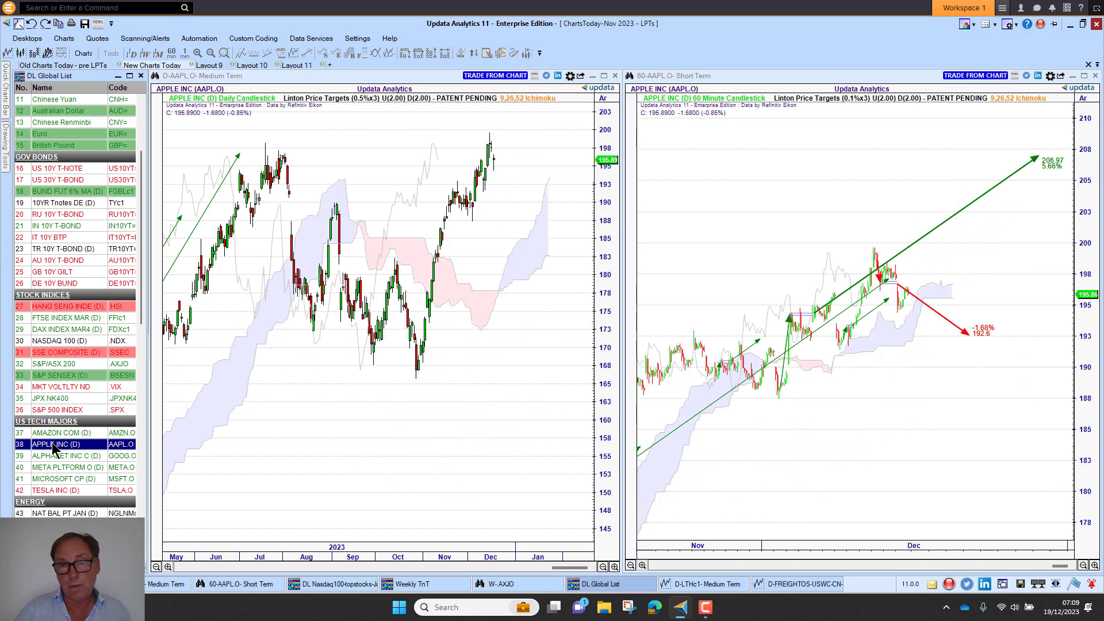
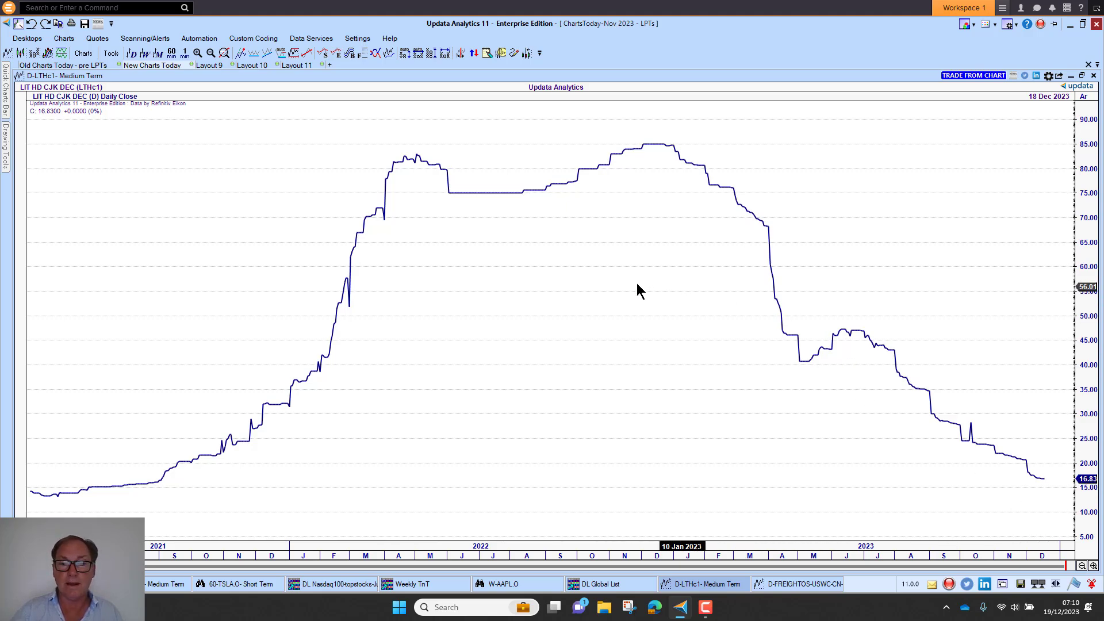
Step: Minimise the LIT HD CJK DEC lithium chart and load the Brent Crude charts from the energy group
{"action": "left_click", "coordinate": [1071, 78]}
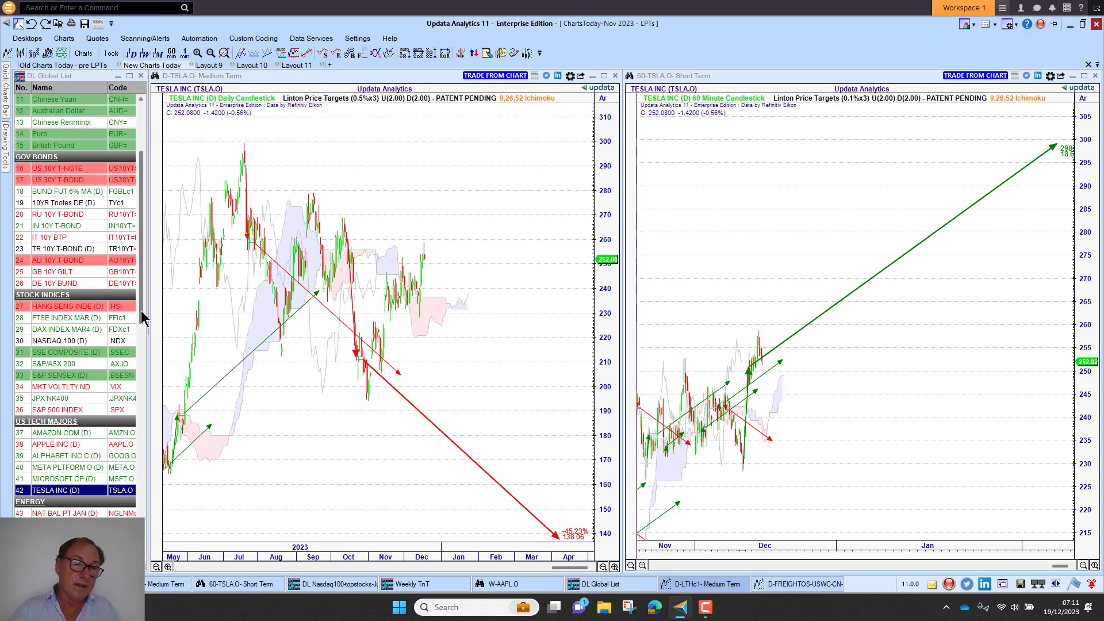
{"action": "scroll", "coordinate": [147, 330], "scroll_direction": "down", "scroll_amount": 8}
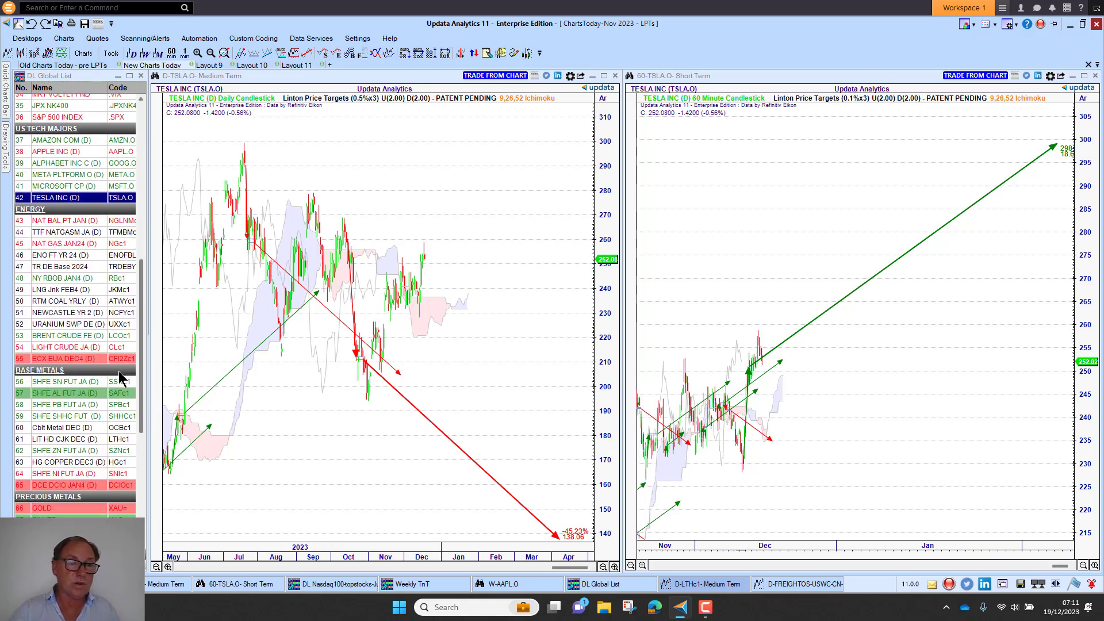
{"action": "left_click", "coordinate": [52, 338]}
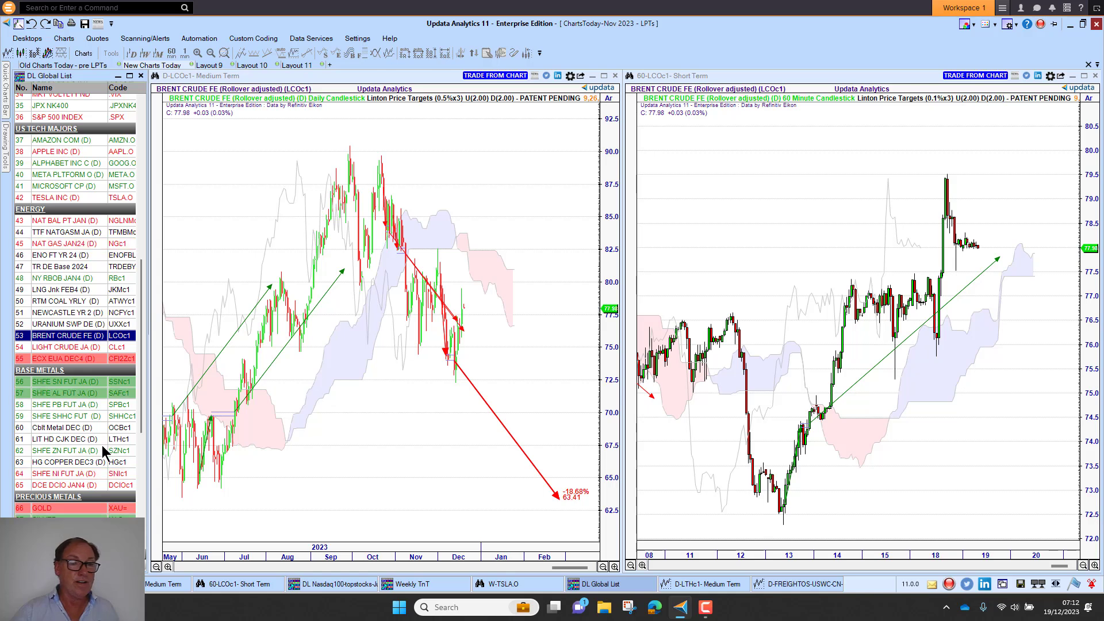
Step: Review the base metals charts for HG Copper, SHFE nickel, SHFE zinc and Cblt Metal, bringing the latest cobalt prices into view
{"action": "left_click", "coordinate": [66, 462]}
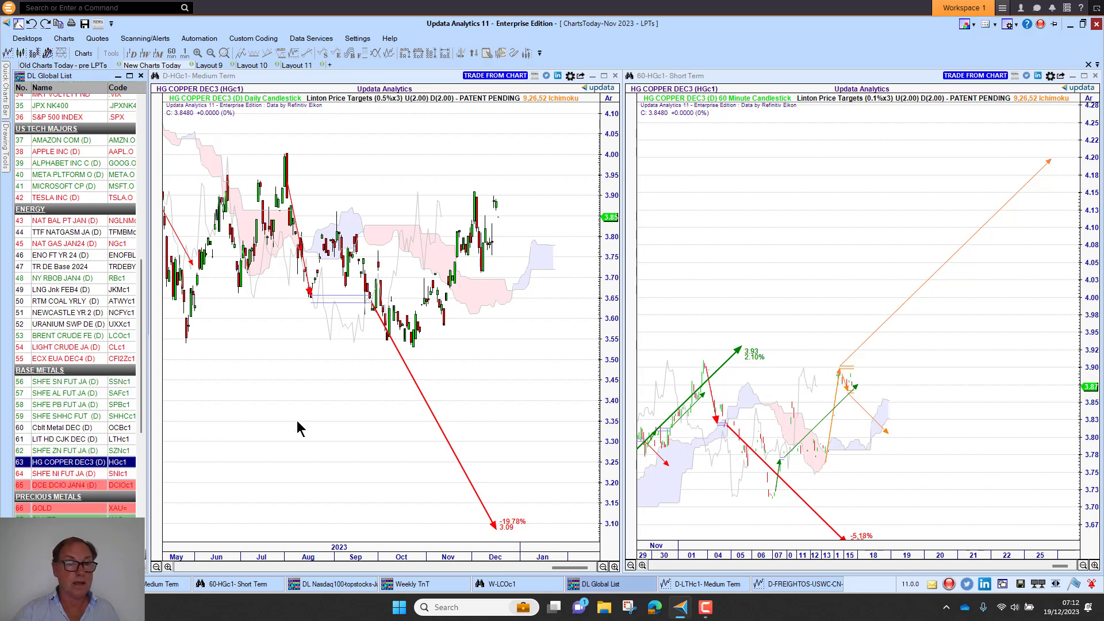
{"action": "left_click", "coordinate": [65, 476]}
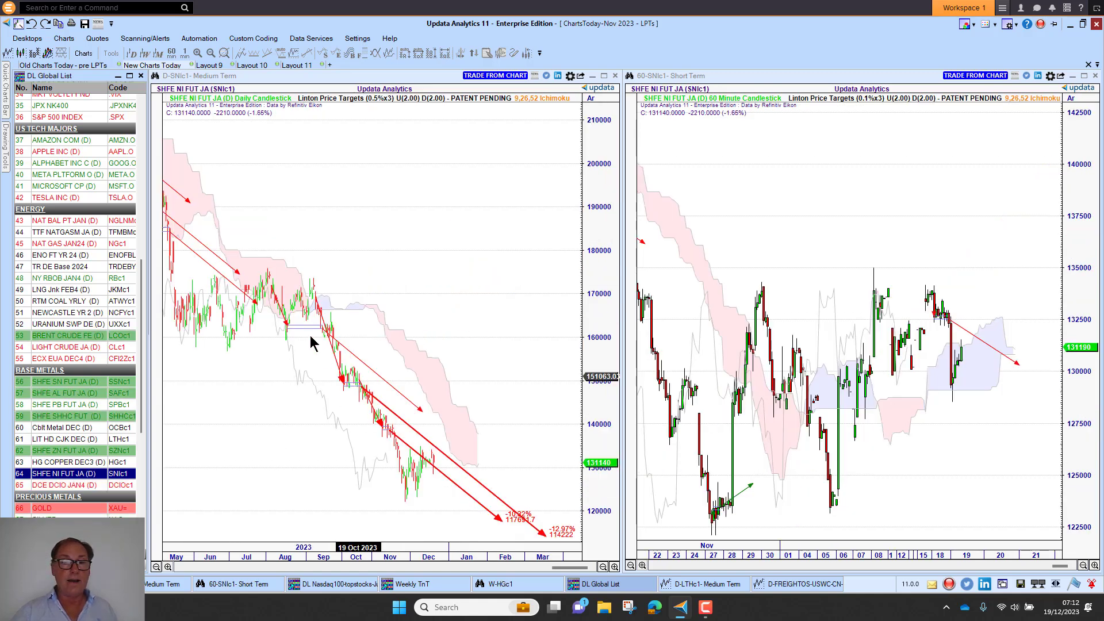
{"action": "left_click", "coordinate": [51, 453]}
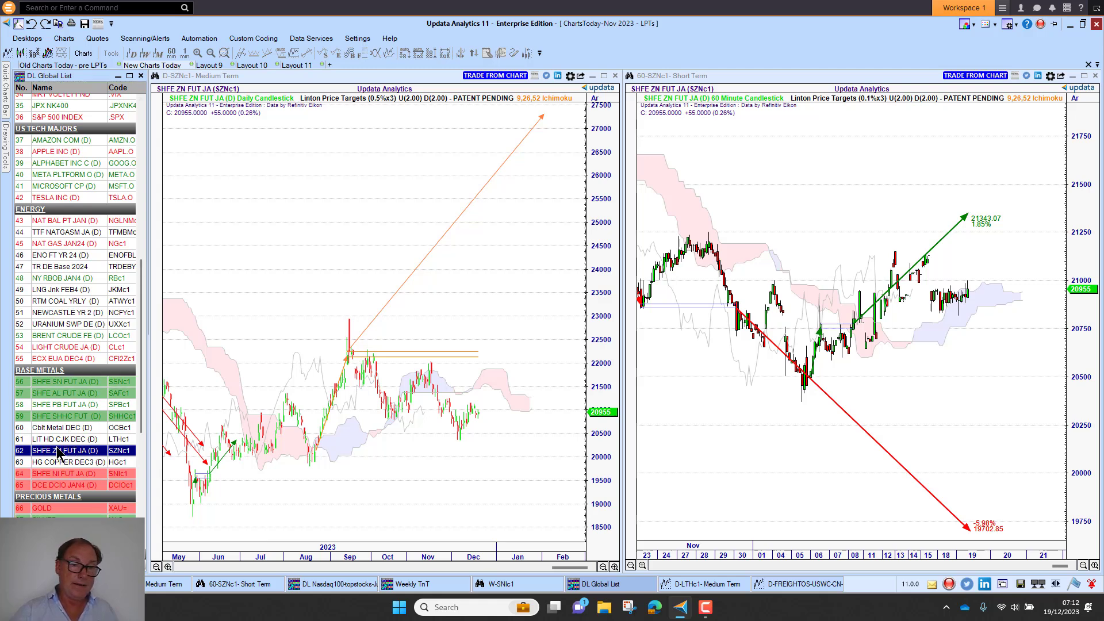
{"action": "left_click", "coordinate": [53, 428]}
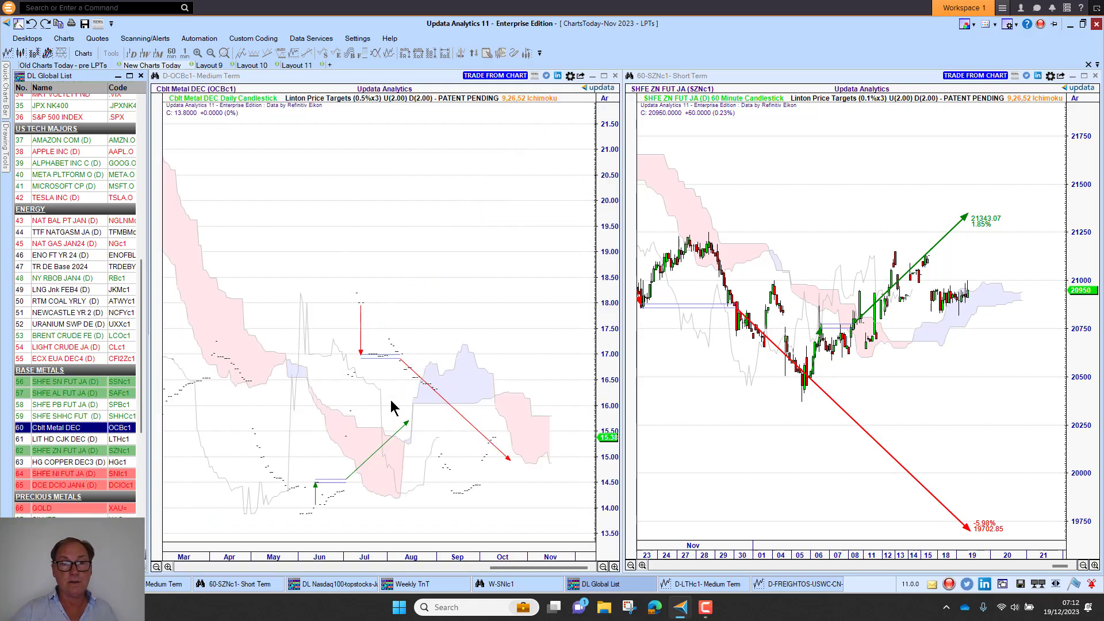
{"action": "left_click_drag", "start_coordinate": [486, 397], "coordinate": [382, 399]}
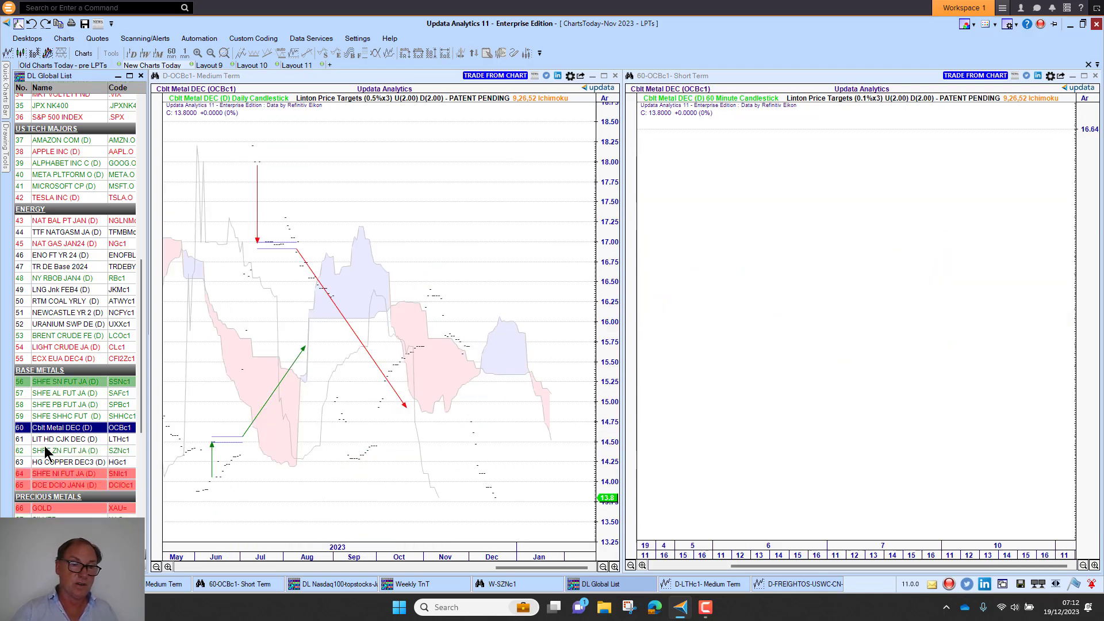
Step: Load the Gold charts, examine its weekly long-term price targets, and minimise the weekly chart
{"action": "left_click", "coordinate": [54, 507]}
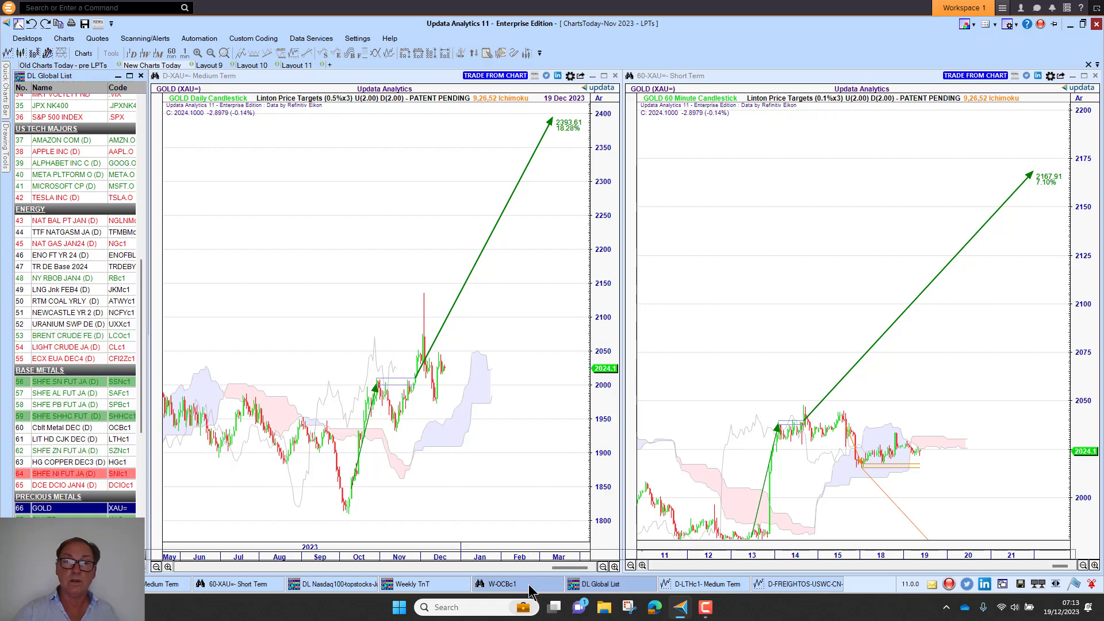
{"action": "left_click", "coordinate": [530, 588]}
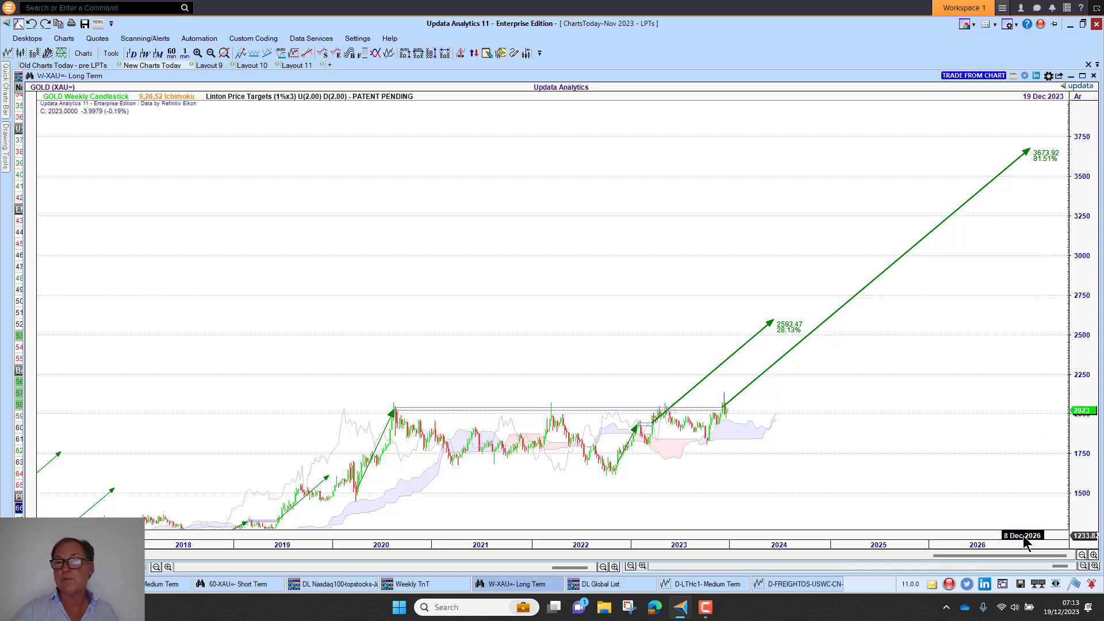
{"action": "left_click", "coordinate": [1071, 77]}
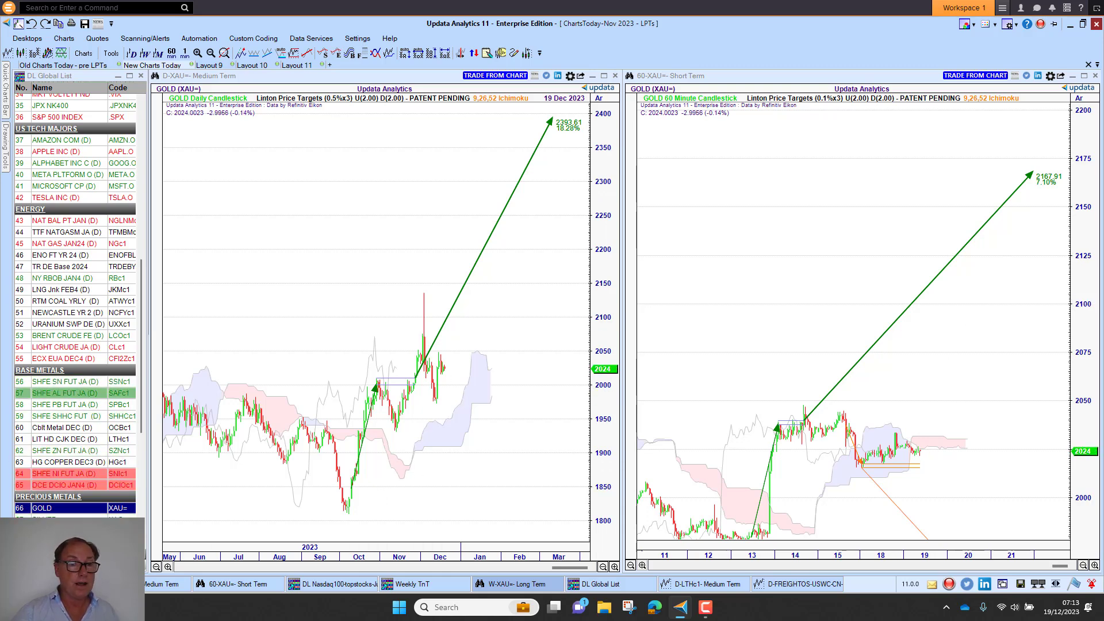
Step: Go through the remaining precious metals charts in order: Silver, Platinum and Palladium
{"action": "key", "text": "Down"}
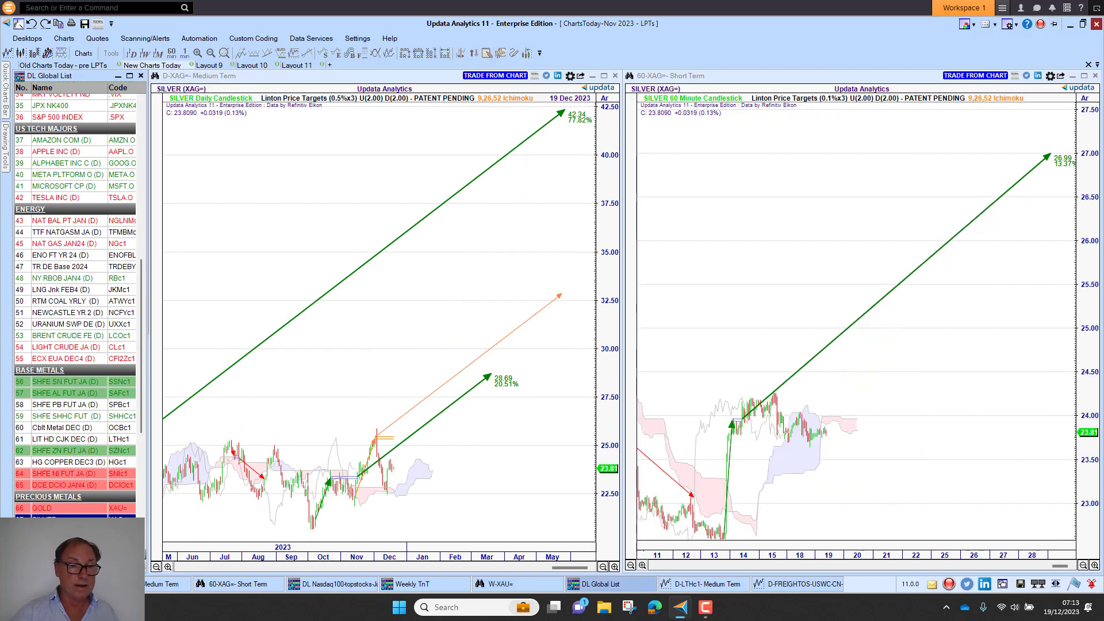
{"action": "key", "text": "Down"}
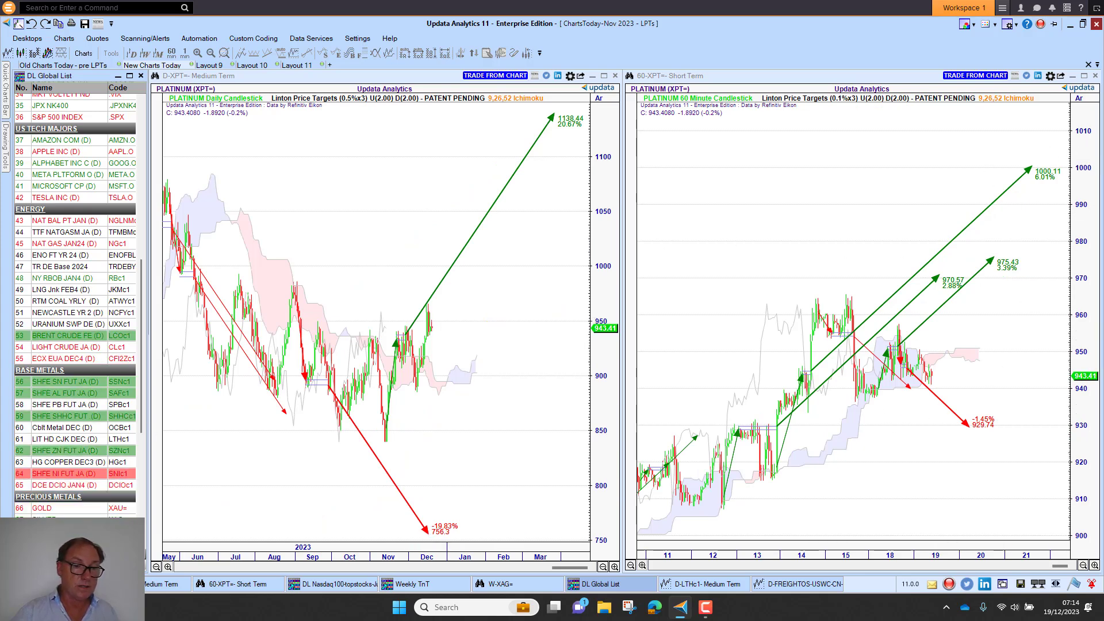
{"action": "key", "text": "Down"}
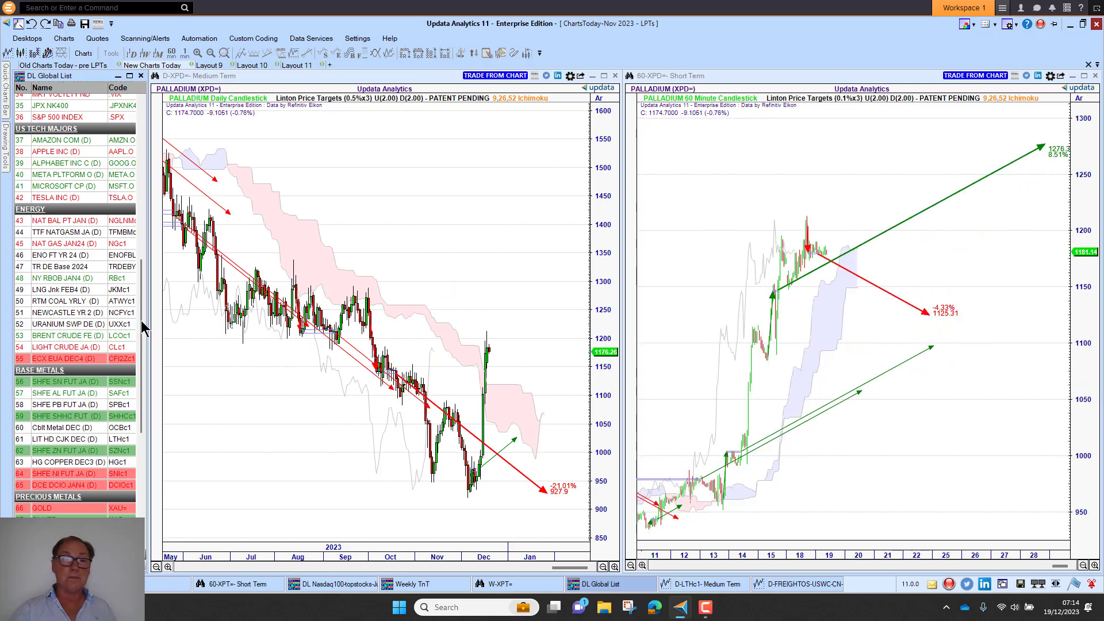
Step: Load the WHEAT SRW MAR2 charts from the agricultural group and select OATS MAR24 for review
{"action": "scroll", "coordinate": [143, 328], "scroll_direction": "down", "scroll_amount": 4}
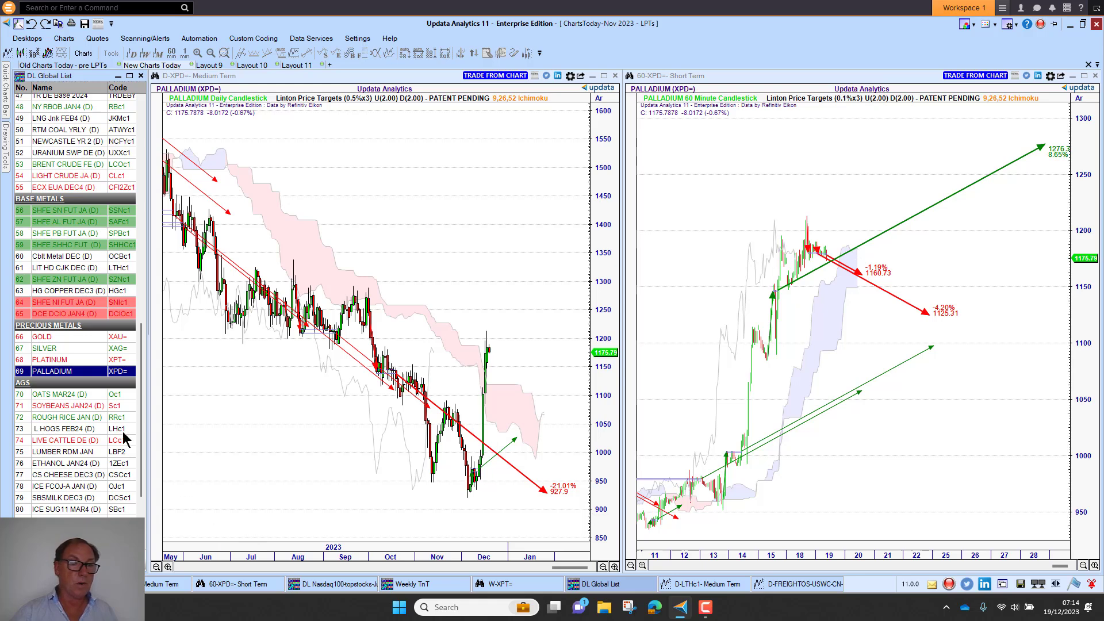
{"action": "left_click_drag", "start_coordinate": [143, 415], "coordinate": [154, 463]}
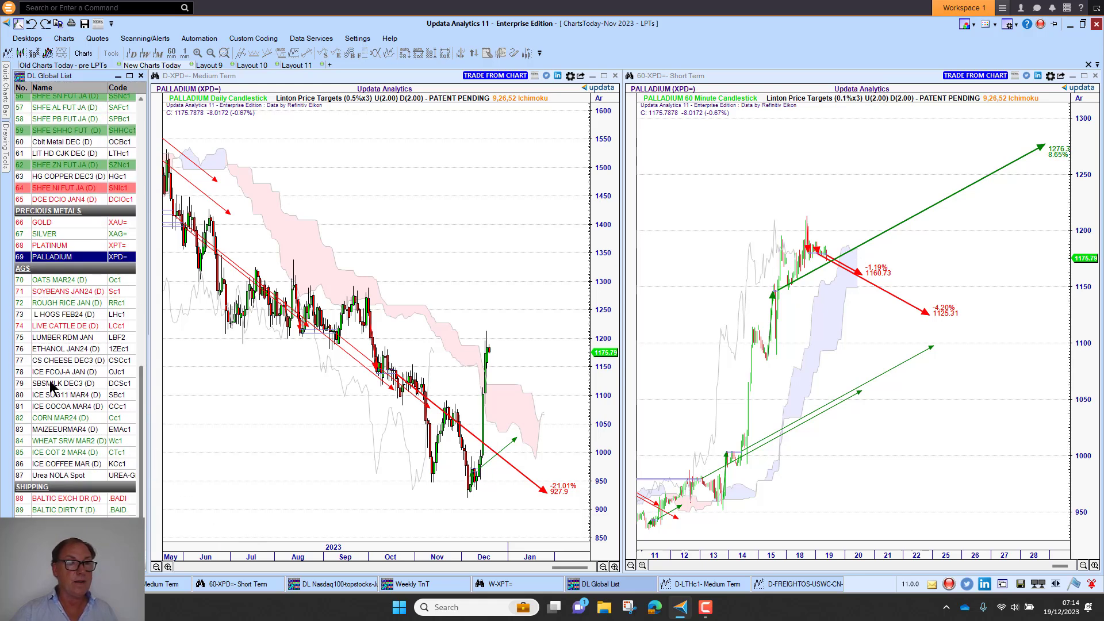
{"action": "left_click", "coordinate": [61, 442]}
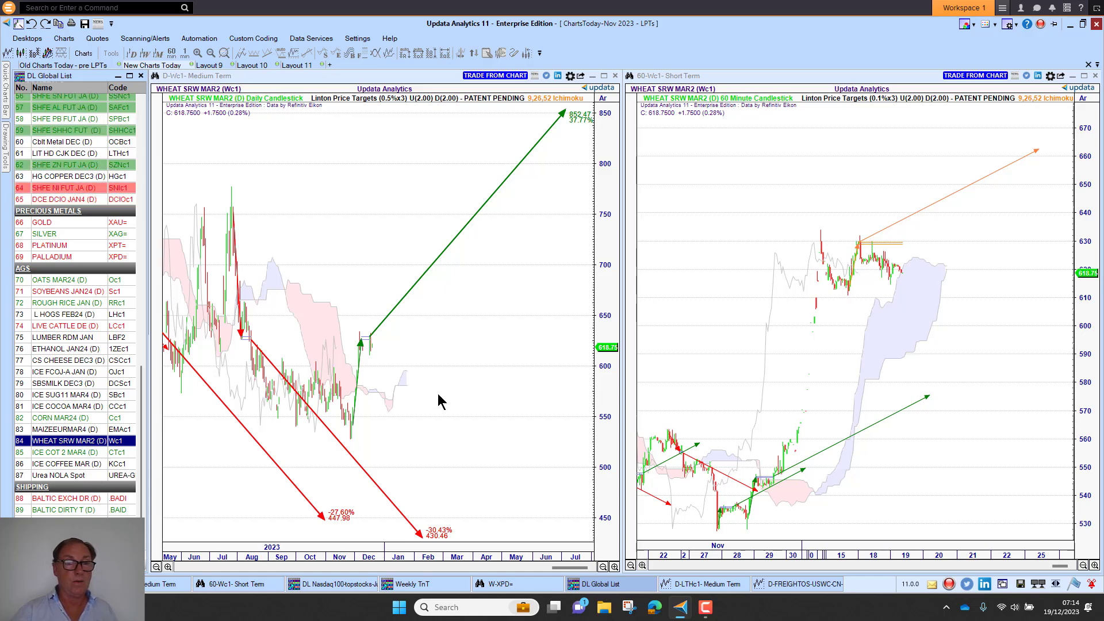
{"action": "left_click", "coordinate": [63, 280]}
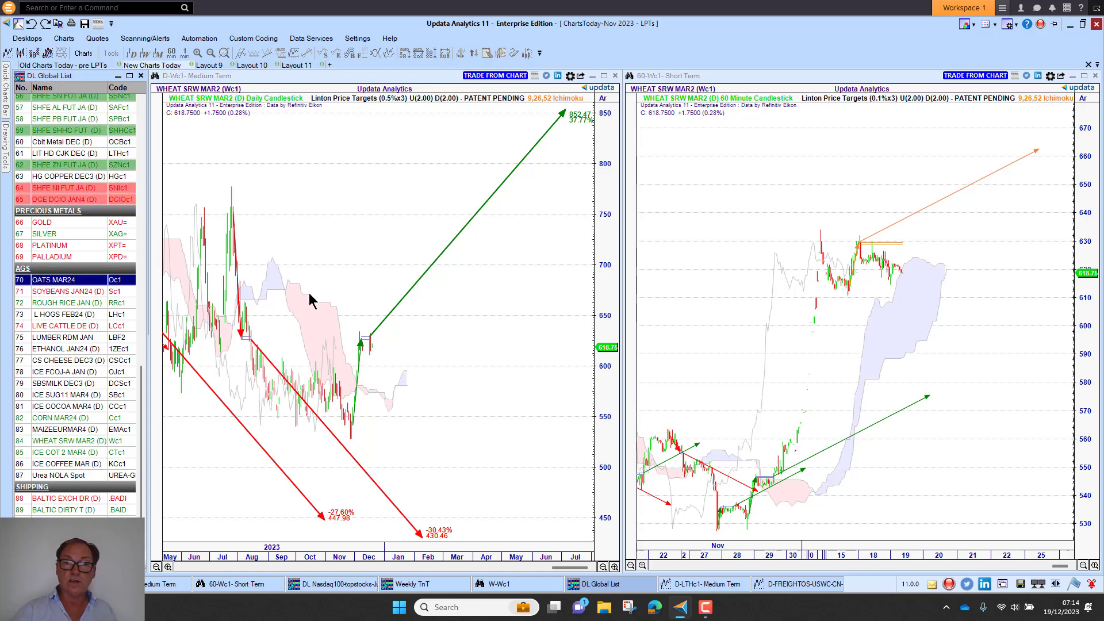